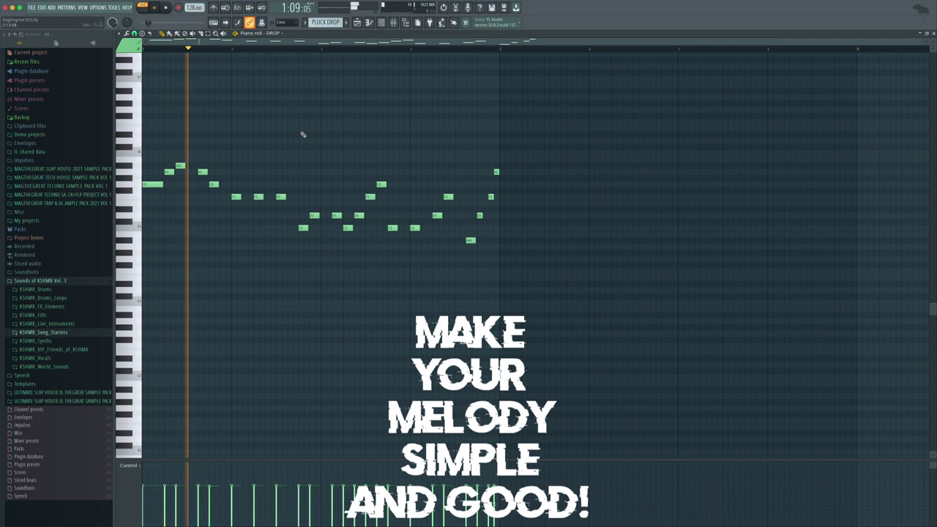
Step: Examine the drop melody of the PLUCK DROP and L1 patterns in the piano roll and return to the playlist
{"action": "left_click_drag", "start_coordinate": [919, 43], "coordinate": [719, 53]}
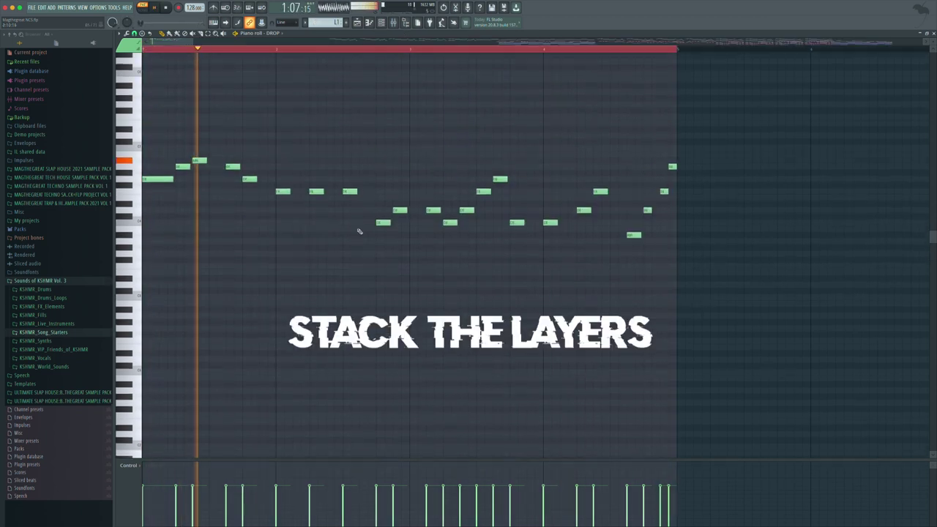
{"action": "scroll", "coordinate": [359, 231], "scroll_direction": "up", "scroll_amount": 1}
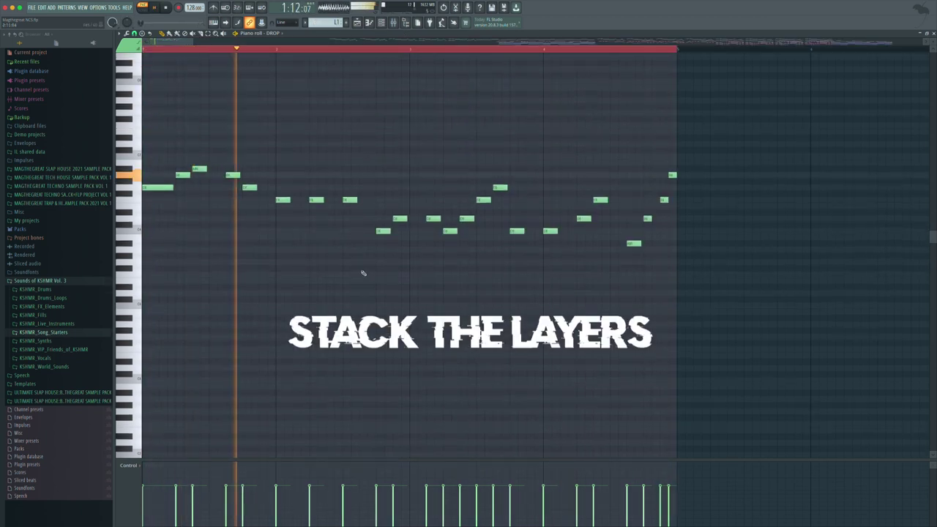
{"action": "left_click", "coordinate": [357, 24]}
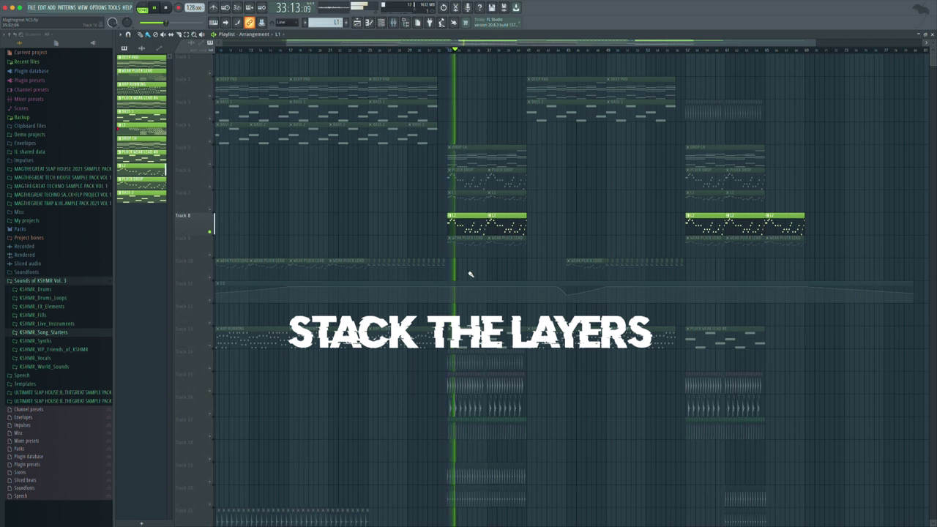
Step: Solo playlist track 9 and play the WEAK PLUCK LEAD layer in the drop
{"action": "left_click", "coordinate": [212, 257]}
{"action": "key", "text": "space"}
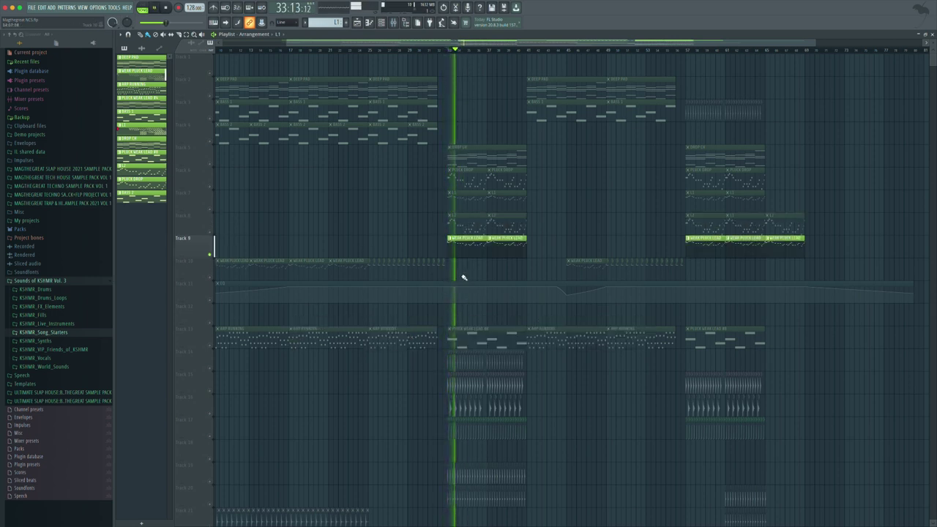
{"action": "scroll", "coordinate": [463, 278], "scroll_direction": "down", "scroll_amount": 3}
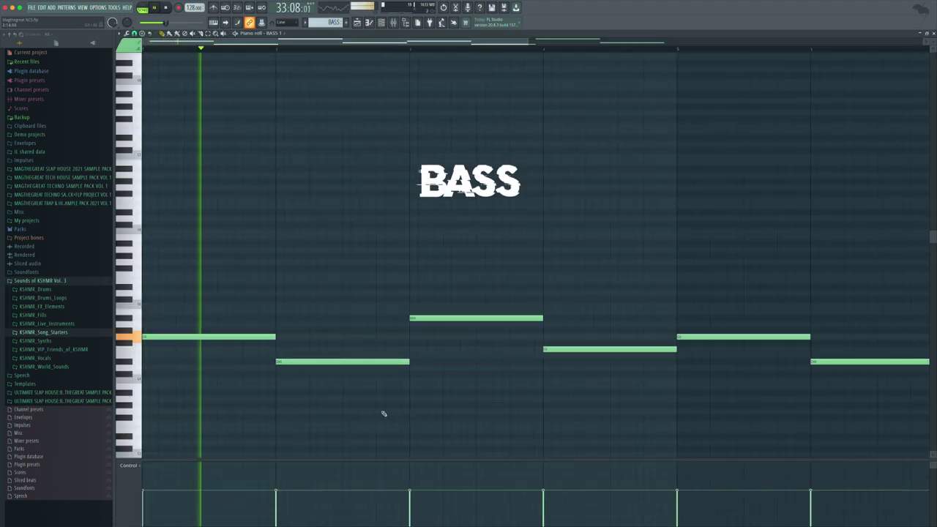
Step: Review the long BASS pattern notes in the piano roll, stop playback and return to the playlist
{"action": "left_click_drag", "start_coordinate": [532, 43], "coordinate": [622, 44]}
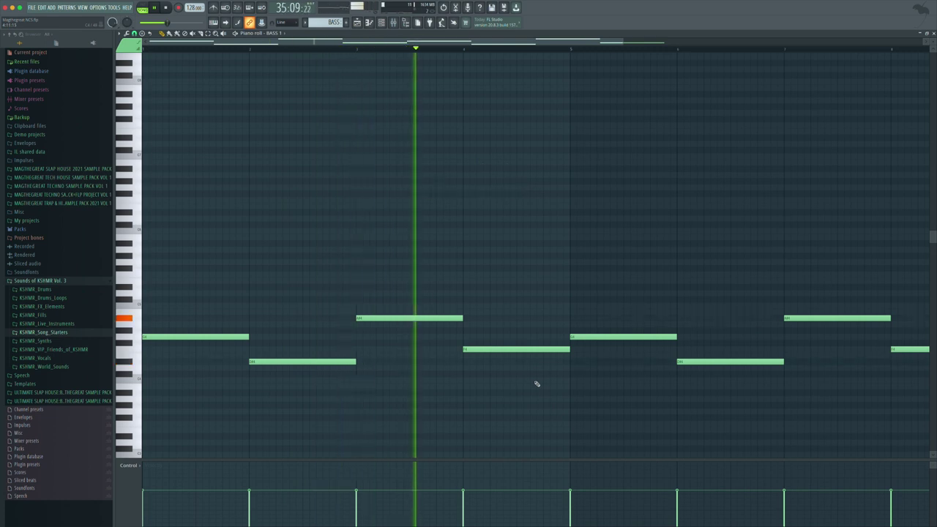
{"action": "key", "text": "space"}
{"action": "left_click", "coordinate": [358, 23]}
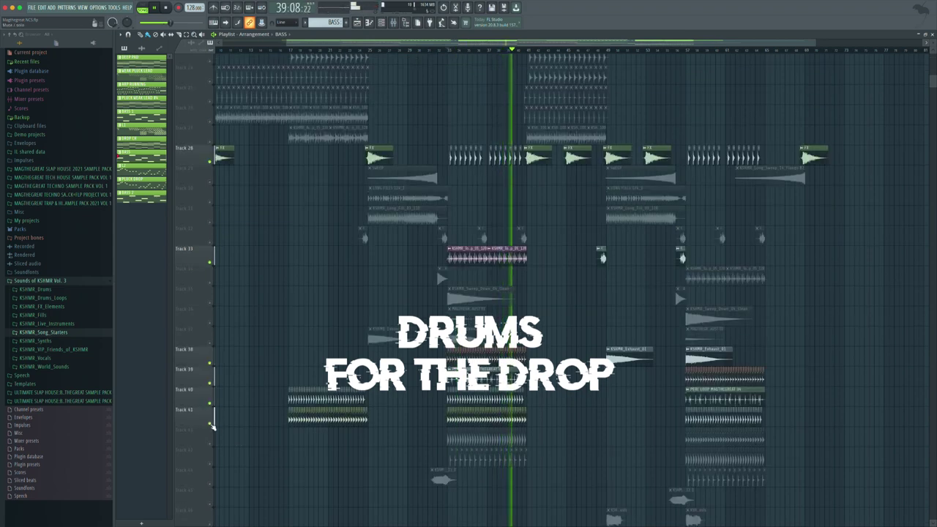
Step: Enable playlist tracks 42 and 43 in addition to the active drum tracks for the drop
{"action": "left_click", "coordinate": [211, 446]}
{"action": "left_click", "coordinate": [211, 467]}
{"action": "scroll", "coordinate": [371, 444], "scroll_direction": "down", "scroll_amount": 2}
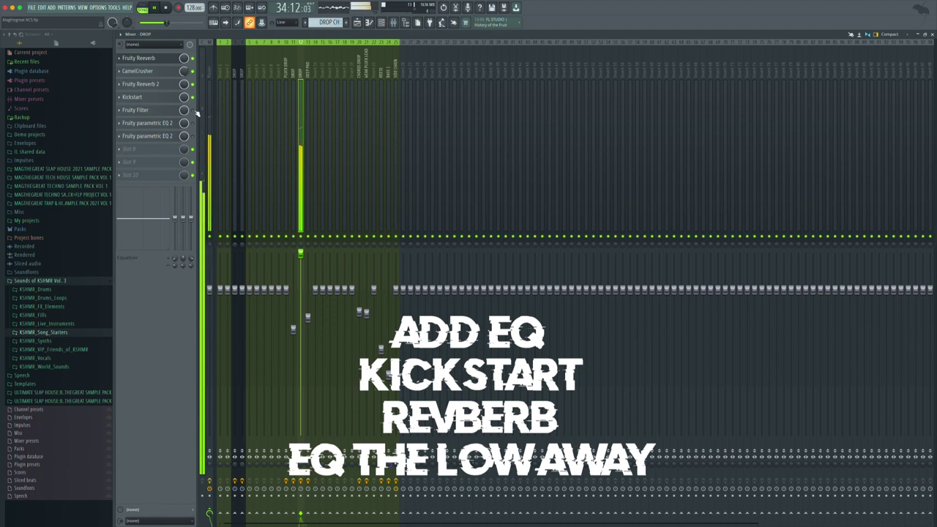
Step: Inspect the Kickstart, Fruity Filter and Fruity parametric EQ 2 effects on the DROP mixer track at insert 12
{"action": "left_click", "coordinate": [166, 101]}
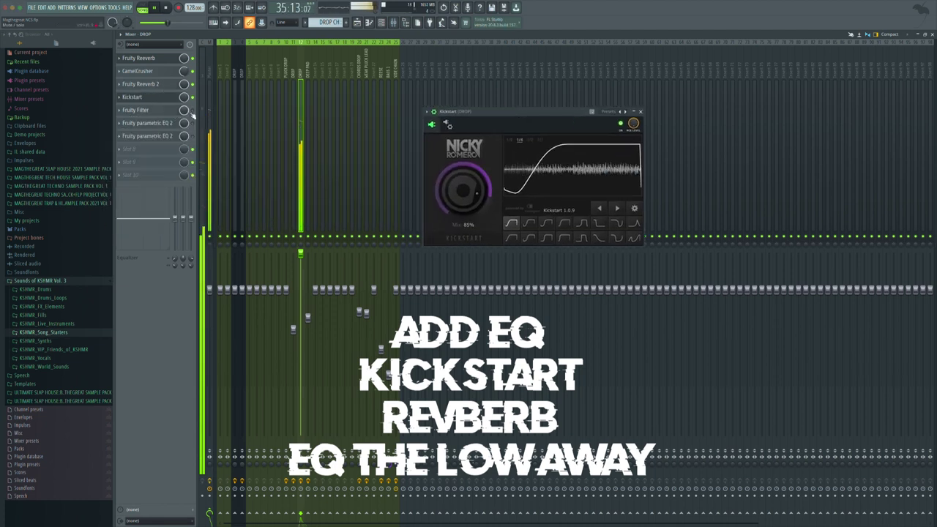
{"action": "left_click", "coordinate": [164, 112]}
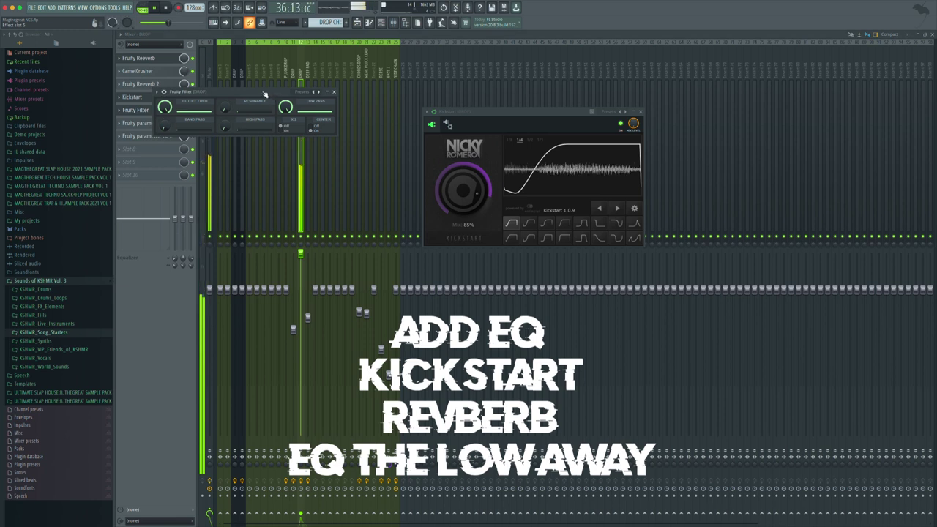
{"action": "left_click_drag", "start_coordinate": [268, 96], "coordinate": [453, 104]}
{"action": "left_click", "coordinate": [186, 137]}
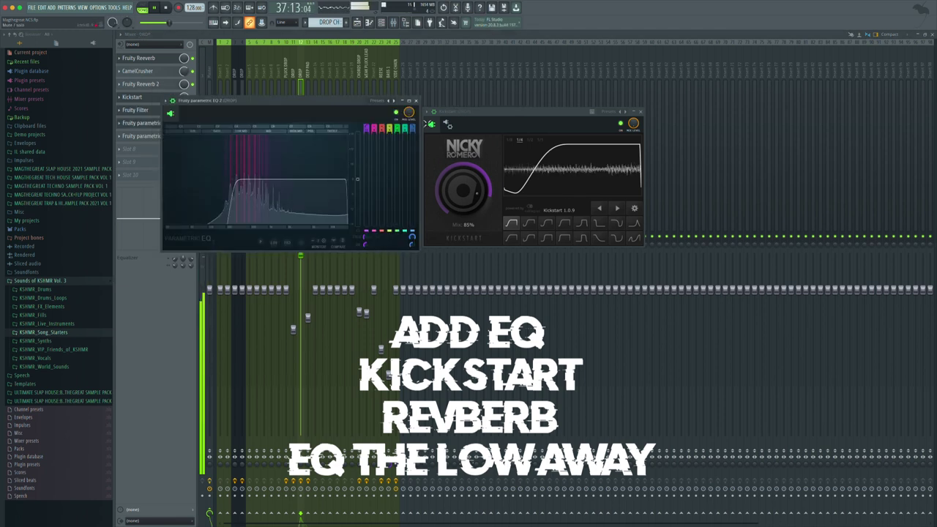
{"action": "left_click", "coordinate": [418, 101]}
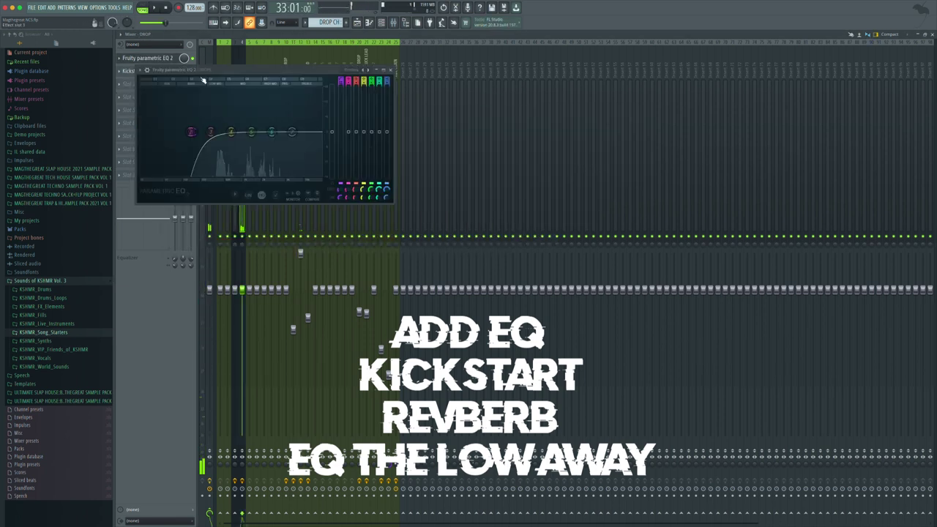
Step: Inspect the parametric EQ 2 and Kickstart on DROP insert 4 and the Fruity Reeverb on PLUCK DROP
{"action": "left_click_drag", "start_coordinate": [260, 74], "coordinate": [458, 92]}
{"action": "left_click", "coordinate": [162, 70]}
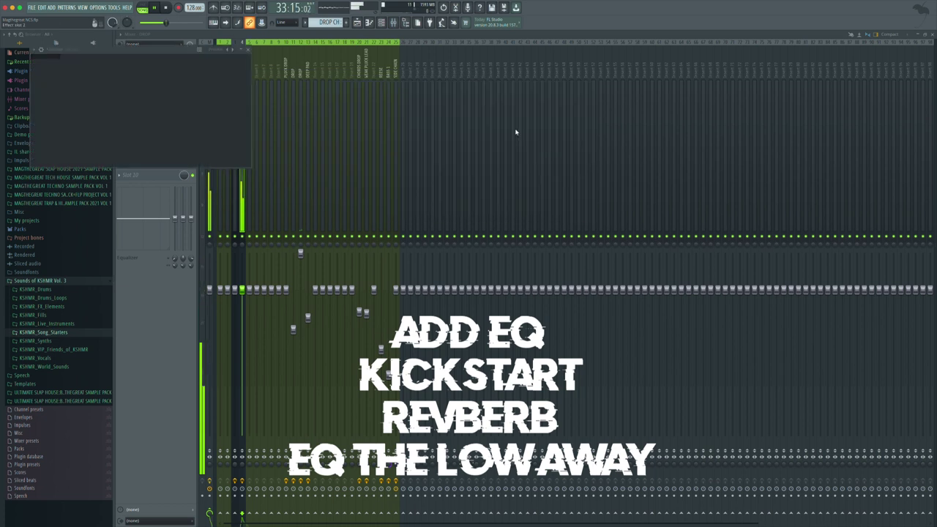
{"action": "left_click", "coordinate": [287, 200]}
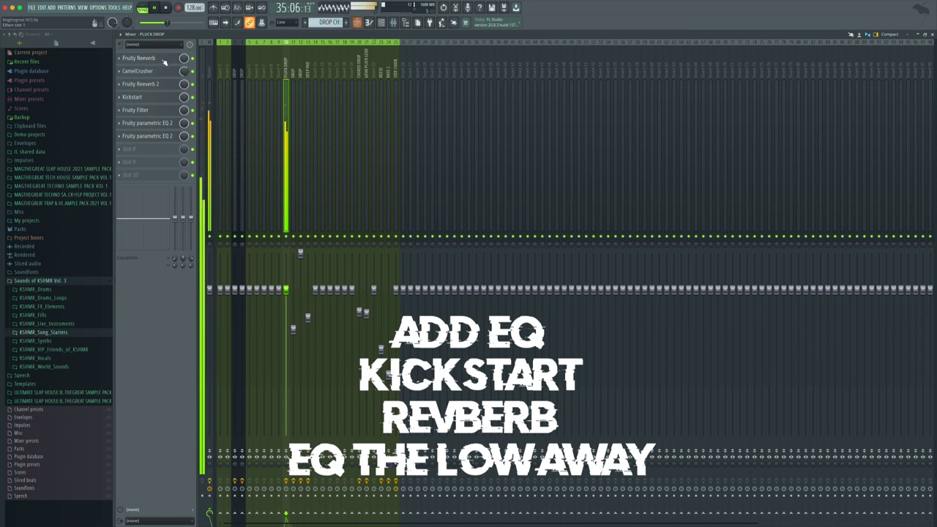
{"action": "left_click", "coordinate": [165, 62]}
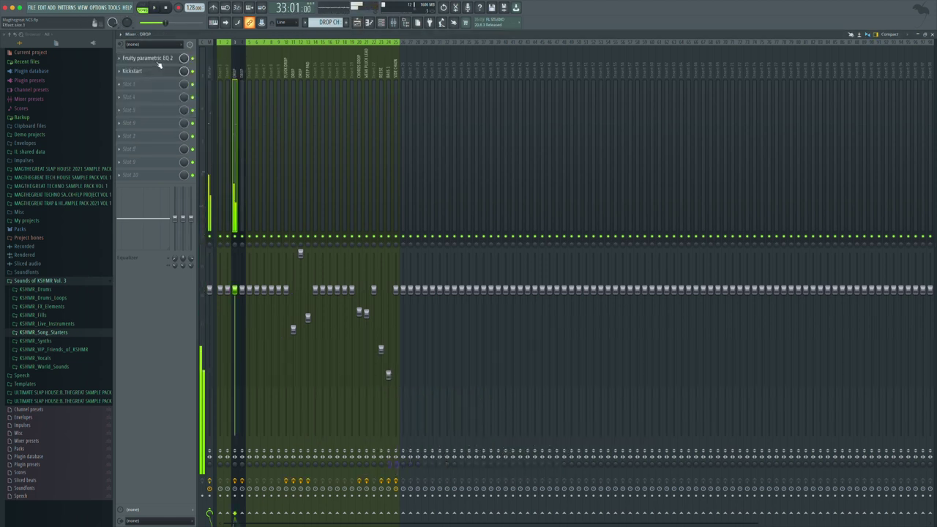
Step: Inspect the Fruity parametric EQ 2 curve and the Kickstart settings on DROP insert 3, closing each plugin
{"action": "left_click", "coordinate": [156, 59]}
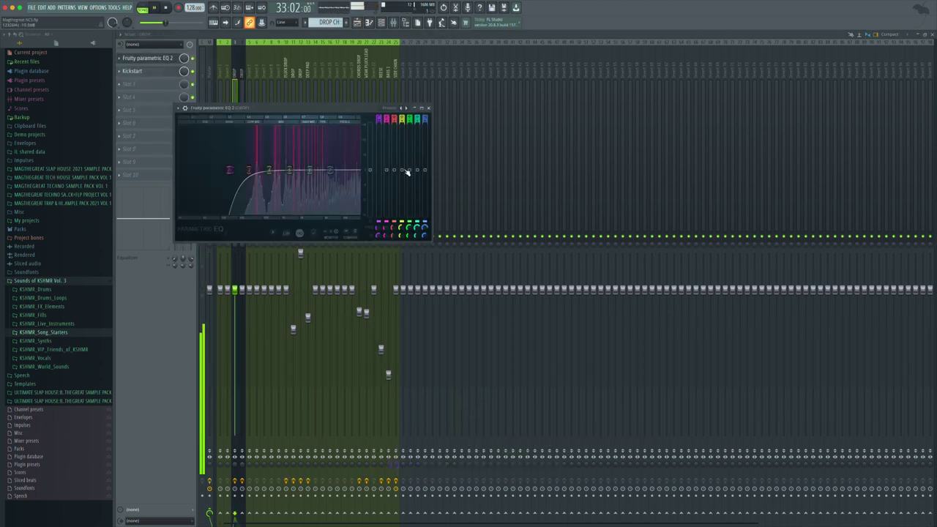
{"action": "left_click", "coordinate": [430, 108]}
{"action": "left_click", "coordinate": [146, 70]}
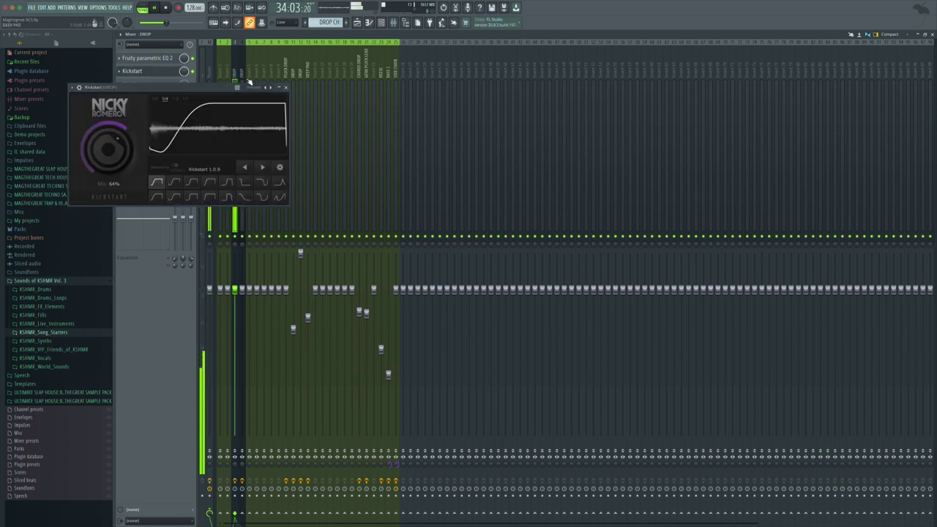
{"action": "left_click", "coordinate": [284, 87]}
Step: Open Fruity Reeverb, CamelCrusher and Fruity Reeverb 2 on the WEAK PLUCK LEAD mixer track, moving each window clear of the effect slots
{"action": "key", "text": "F5"}
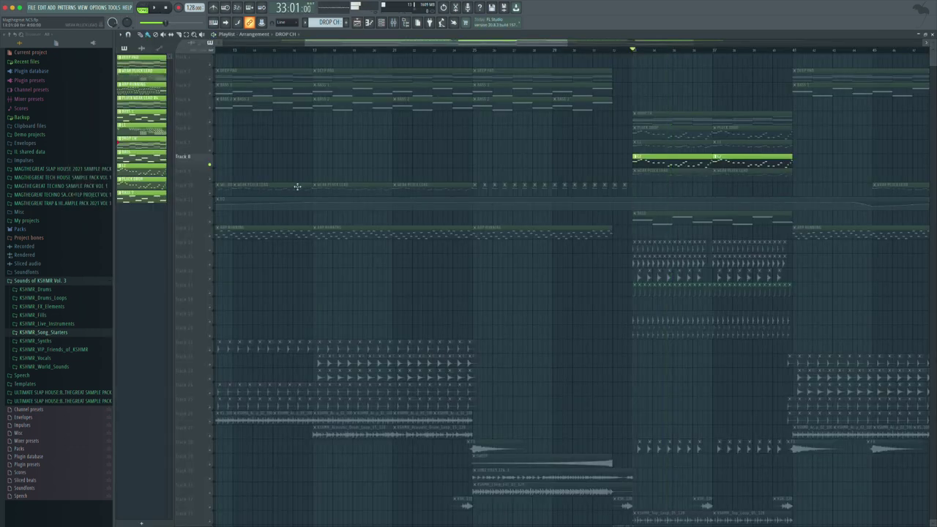
{"action": "left_click", "coordinate": [394, 23]}
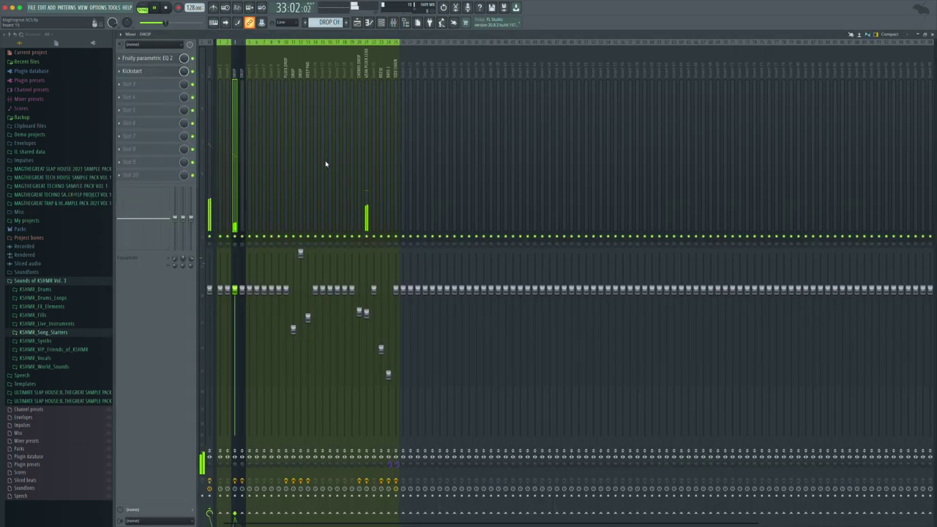
{"action": "left_click", "coordinate": [367, 195]}
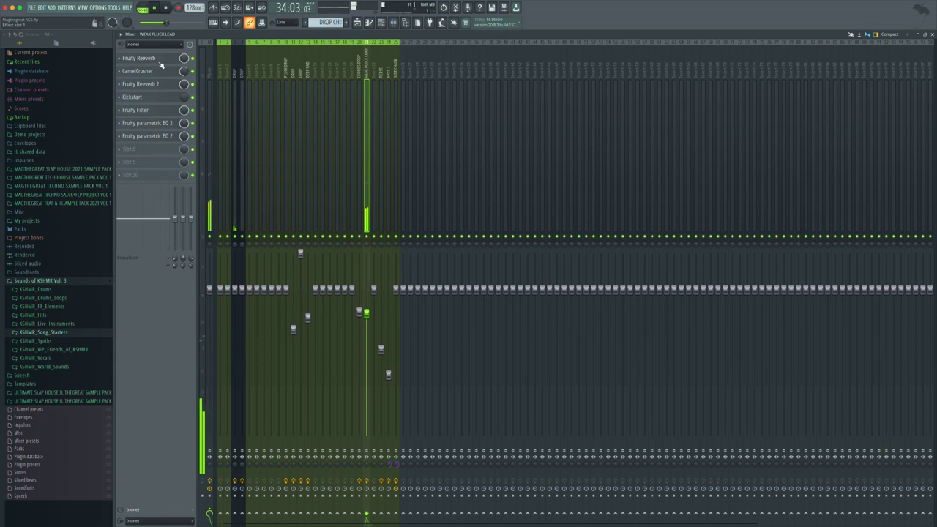
{"action": "left_click", "coordinate": [160, 64]}
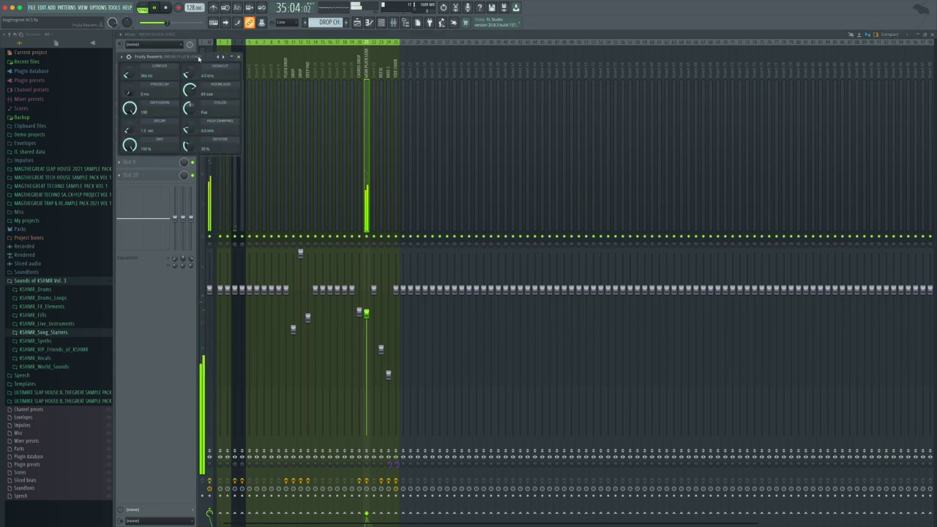
{"action": "left_click_drag", "start_coordinate": [197, 59], "coordinate": [722, 102]}
{"action": "left_click", "coordinate": [150, 71]}
{"action": "left_click_drag", "start_coordinate": [163, 94], "coordinate": [710, 129]}
{"action": "left_click", "coordinate": [151, 85]}
{"action": "left_click_drag", "start_coordinate": [227, 82], "coordinate": [551, 95]}
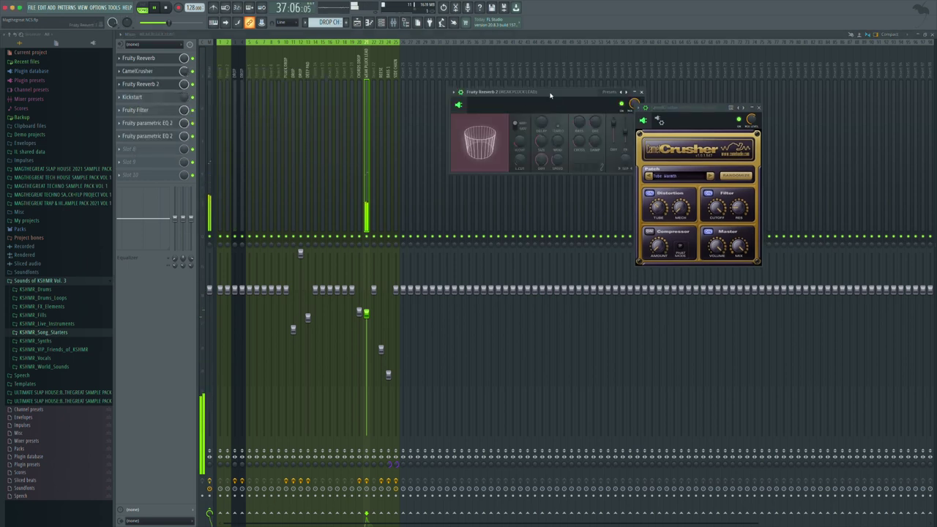
Step: Inspect the Kickstart, Fruity Filter and first Fruity parametric EQ 2 on the WEAK PLUCK LEAD mixer track
{"action": "left_click", "coordinate": [150, 97]}
{"action": "left_click_drag", "start_coordinate": [219, 93], "coordinate": [546, 173]}
{"action": "left_click", "coordinate": [150, 110]}
{"action": "left_click_drag", "start_coordinate": [271, 92], "coordinate": [536, 111]}
{"action": "left_click", "coordinate": [150, 123]}
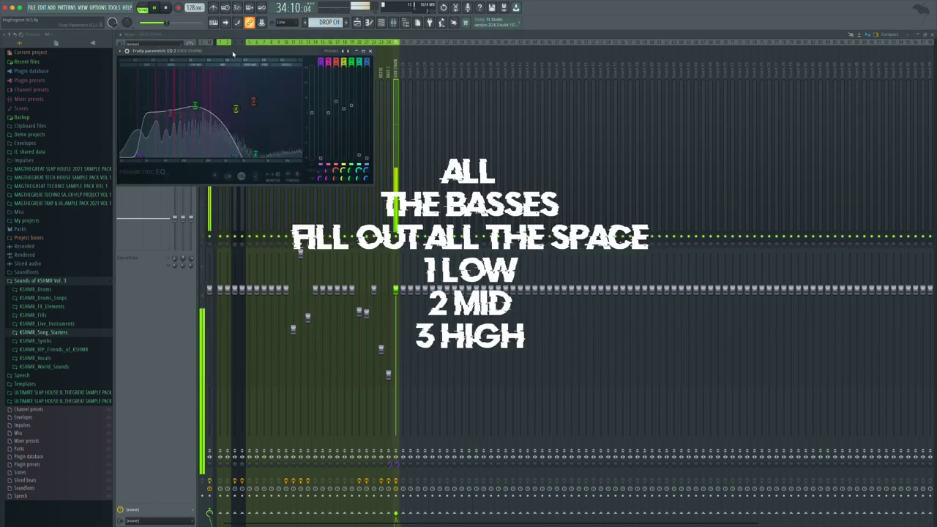
Step: Inspect the parametric EQ 2, Fruity Compressor and Gross Beat Sidechain preset on the SIDE CHAIN mixer track
{"action": "left_click", "coordinate": [156, 110]}
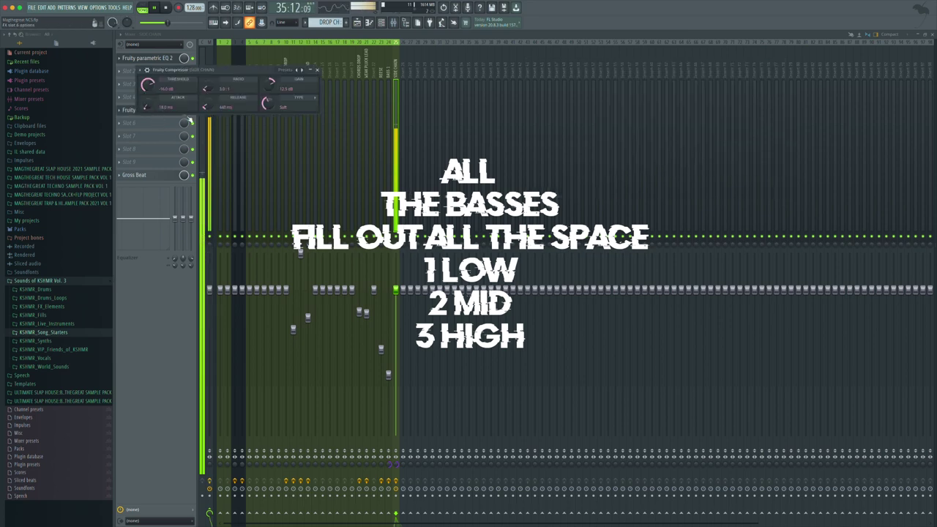
{"action": "left_click_drag", "start_coordinate": [198, 55], "coordinate": [513, 94]}
{"action": "left_click", "coordinate": [134, 175]}
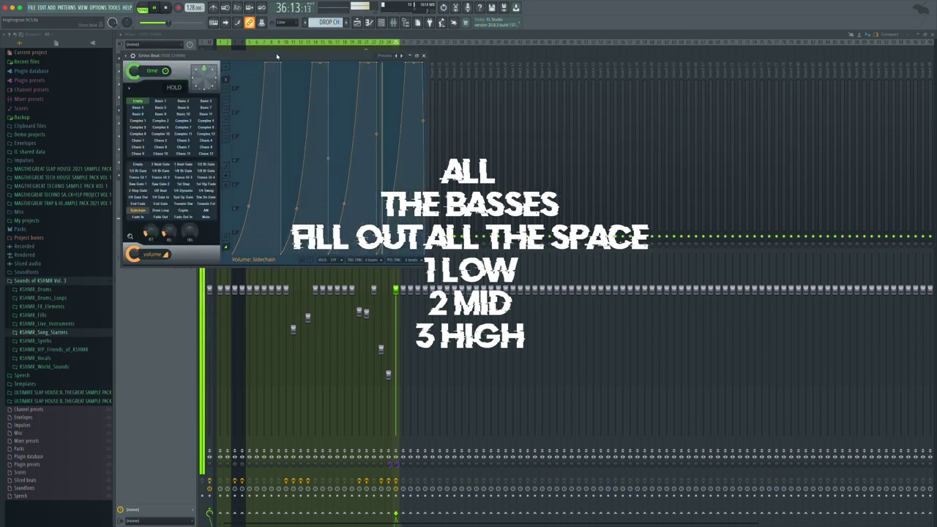
{"action": "left_click_drag", "start_coordinate": [277, 56], "coordinate": [695, 73]}
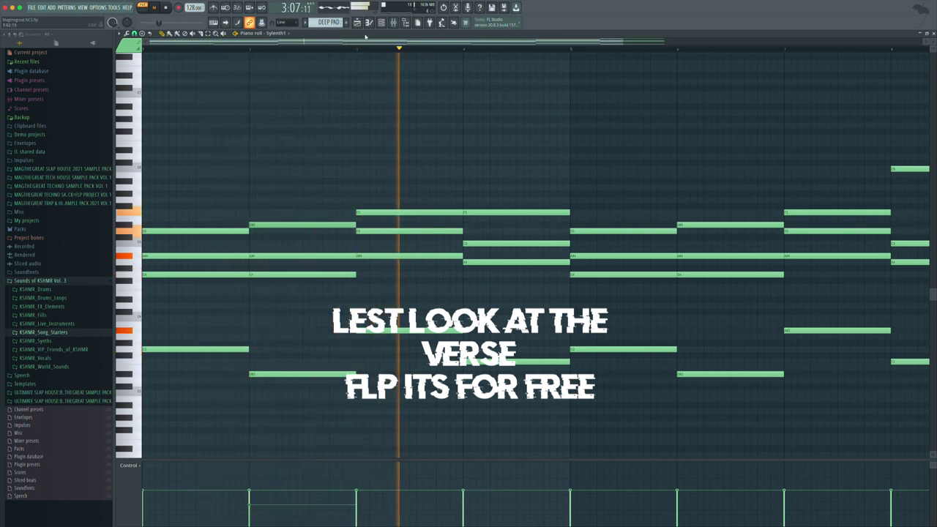
Step: Stop the DEEP PAD pattern, return to the playlist and play the verse's BASS 1 track on its own
{"action": "key", "text": "space"}
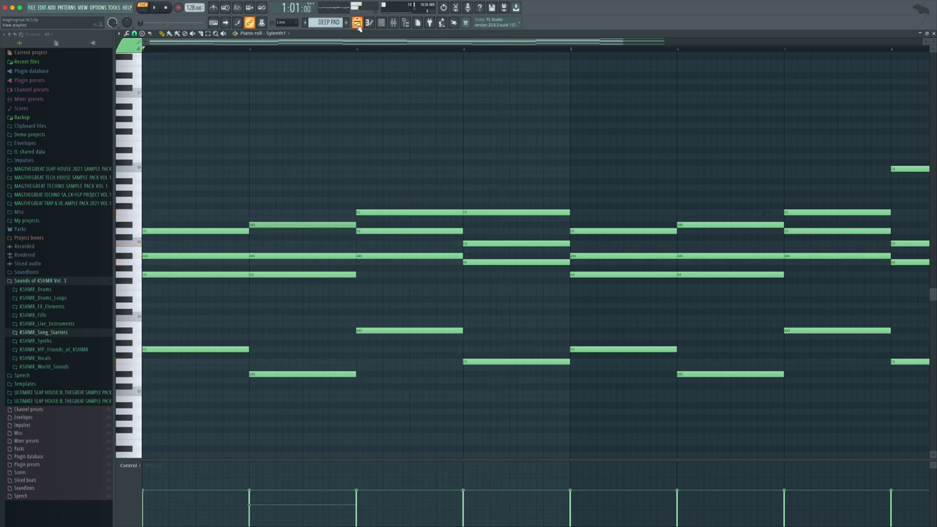
{"action": "left_click", "coordinate": [357, 22]}
{"action": "key", "text": "space"}
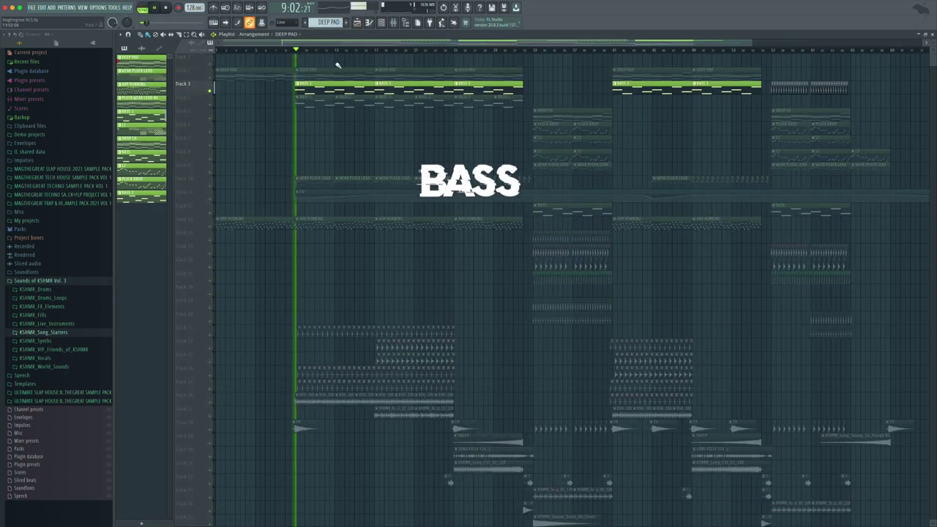
Step: Solo playlist track 4 and play its bass clips in the verse
{"action": "key", "text": "space"}
{"action": "right_click", "coordinate": [211, 106]}
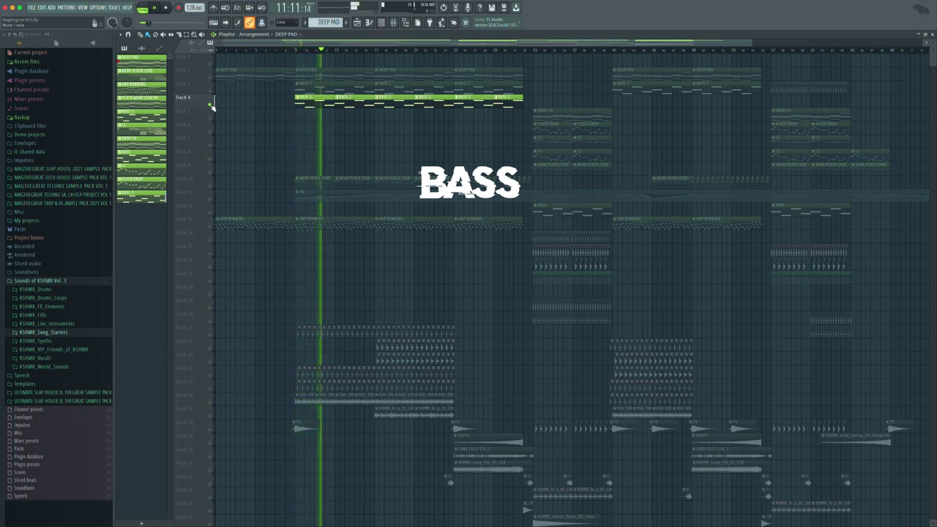
{"action": "key", "text": "space"}
Step: Solo track 10, play the verse's WEAK PLUCK LEAD clips and check their notes in the piano roll
{"action": "right_click", "coordinate": [211, 106]}
{"action": "right_click", "coordinate": [210, 192]}
{"action": "key", "text": "space"}
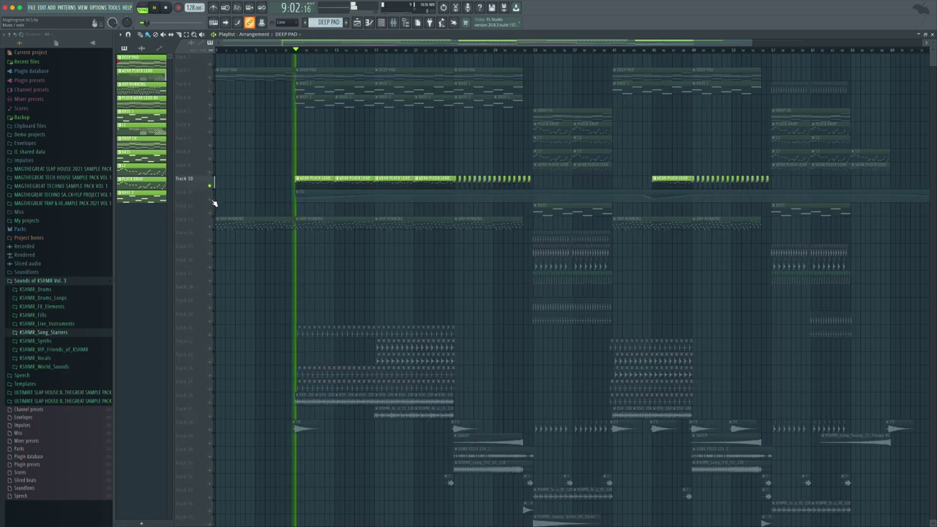
{"action": "double_click", "coordinate": [308, 188]}
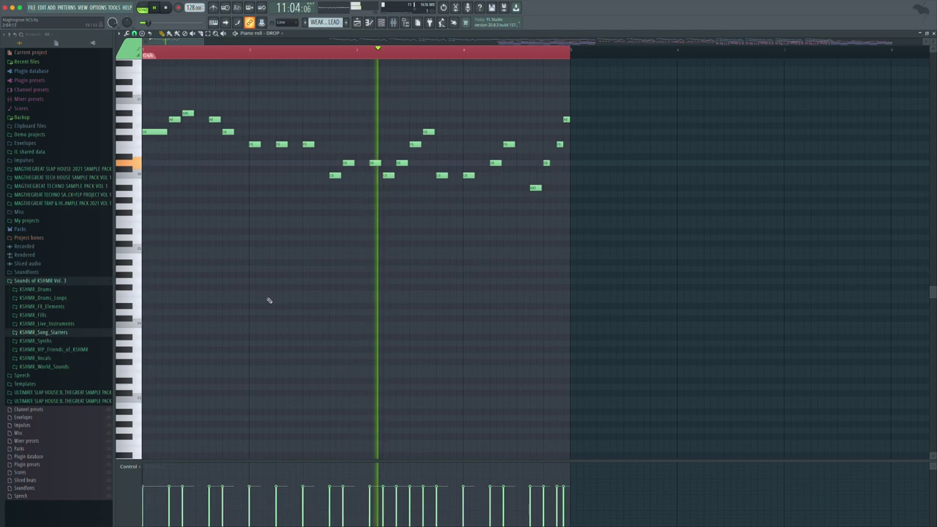
{"action": "left_click", "coordinate": [371, 23]}
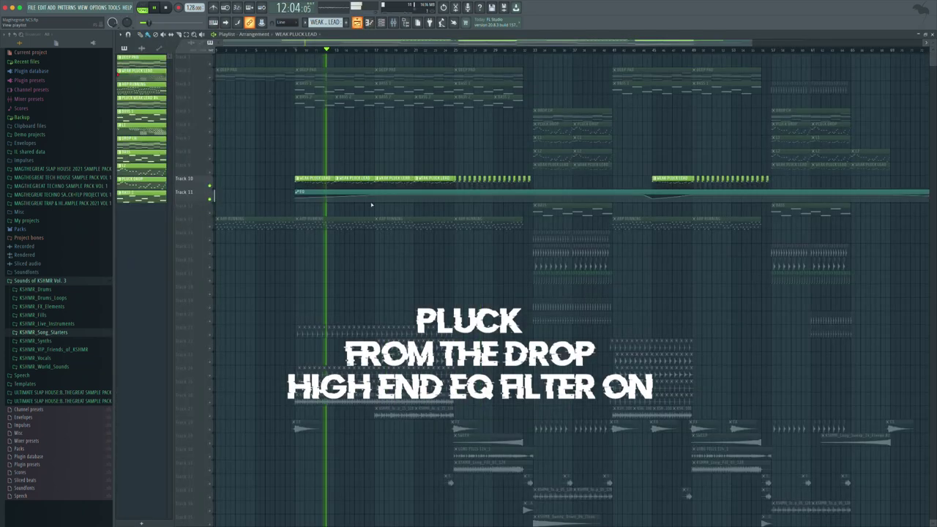
Step: Examine the WEAK PLUCK LEAD clips on track 10 with the rising automation clip on track 11 in the verse
{"action": "left_click_drag", "start_coordinate": [753, 43], "coordinate": [481, 43]}
{"action": "scroll", "coordinate": [430, 288], "scroll_direction": "right", "scroll_amount": 2}
{"action": "scroll", "coordinate": [429, 288], "scroll_direction": "up", "scroll_amount": 2}
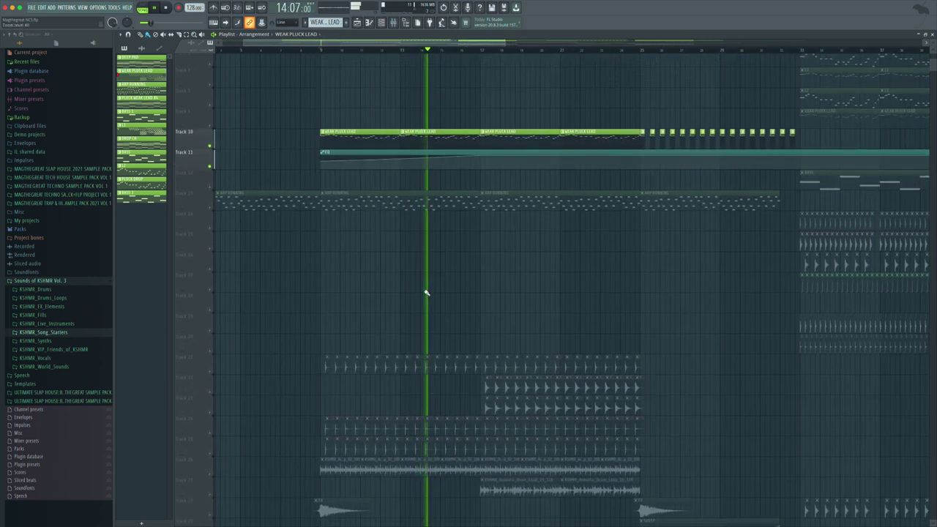
{"action": "scroll", "coordinate": [486, 356], "scroll_direction": "up", "scroll_amount": 5}
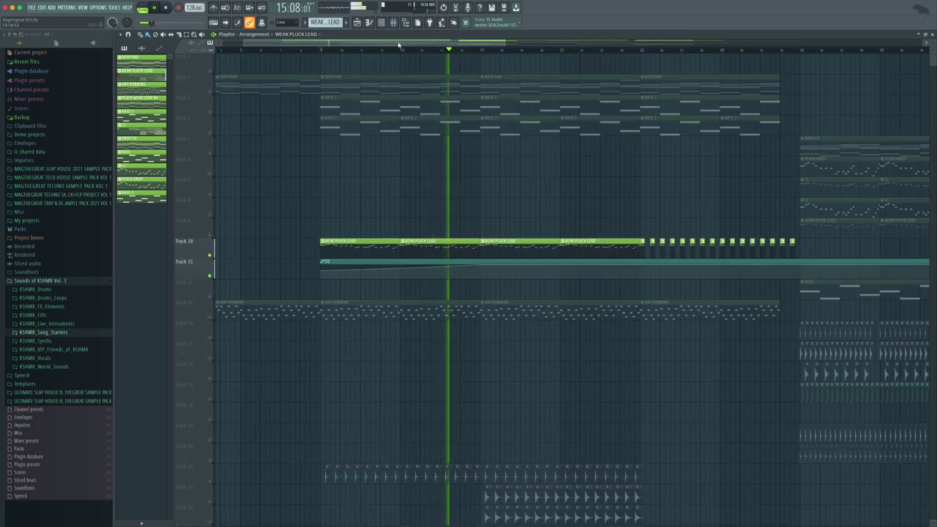
{"action": "left_click_drag", "start_coordinate": [397, 43], "coordinate": [276, 51]}
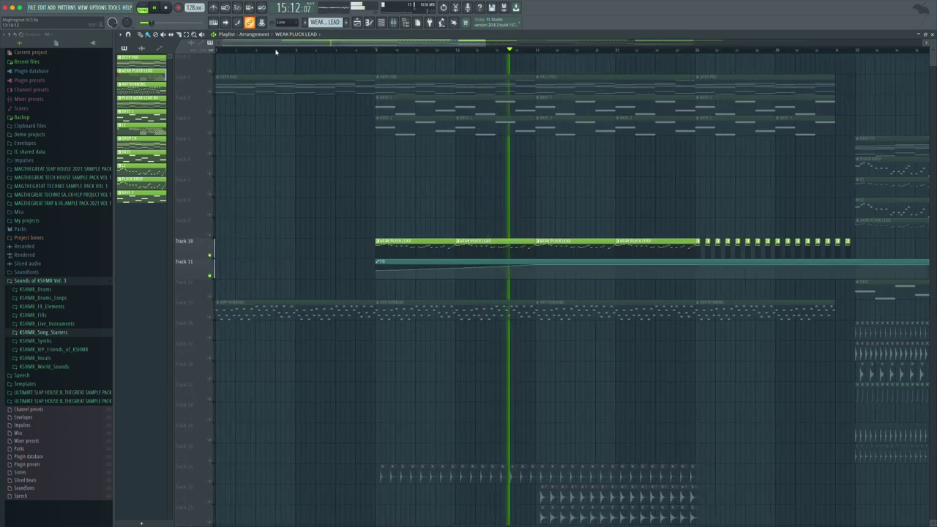
Step: Solo track 13, play the verse's ARP RUNNING clips, check their notes in the piano roll and return to the playlist
{"action": "right_click", "coordinate": [210, 318]}
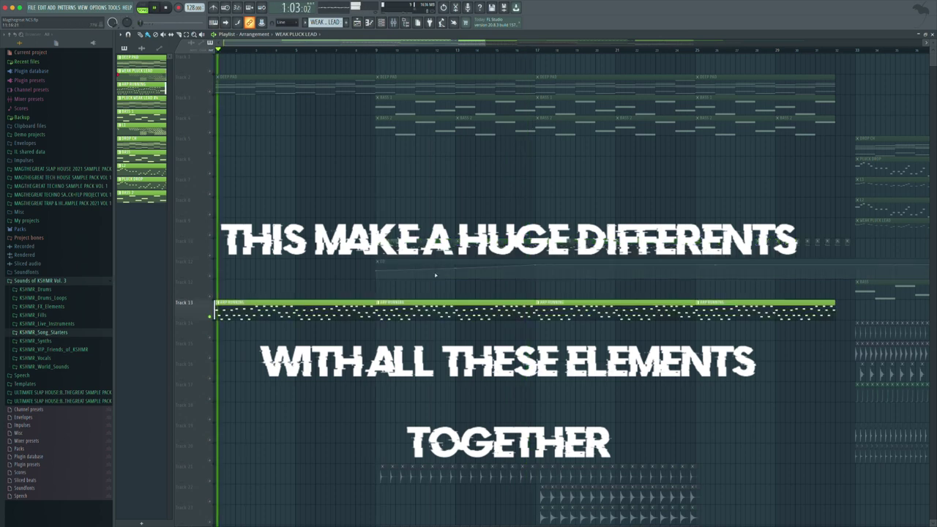
{"action": "double_click", "coordinate": [425, 312]}
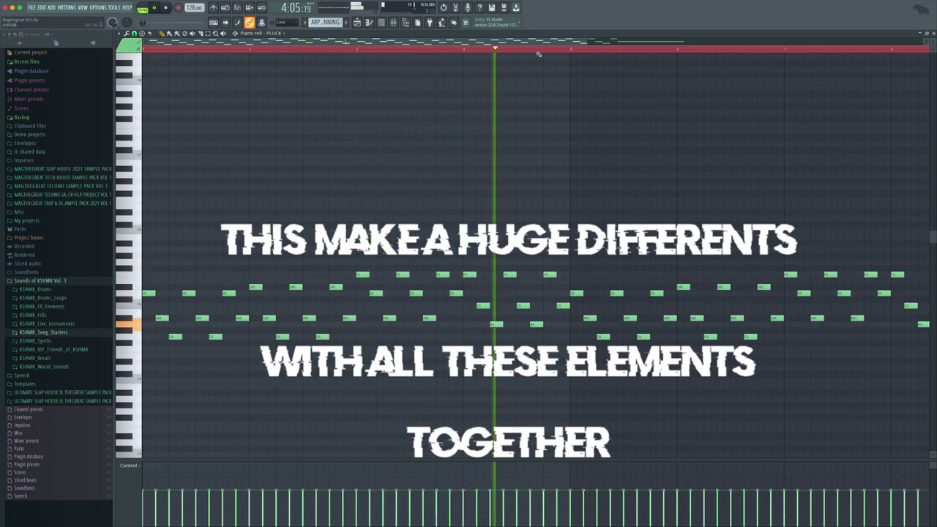
{"action": "left_click_drag", "start_coordinate": [592, 42], "coordinate": [627, 43]}
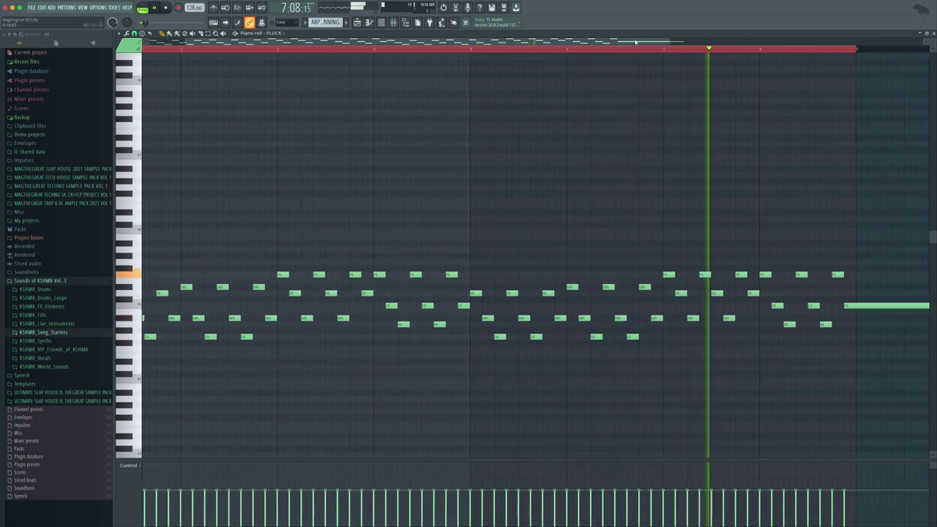
{"action": "left_click", "coordinate": [358, 23]}
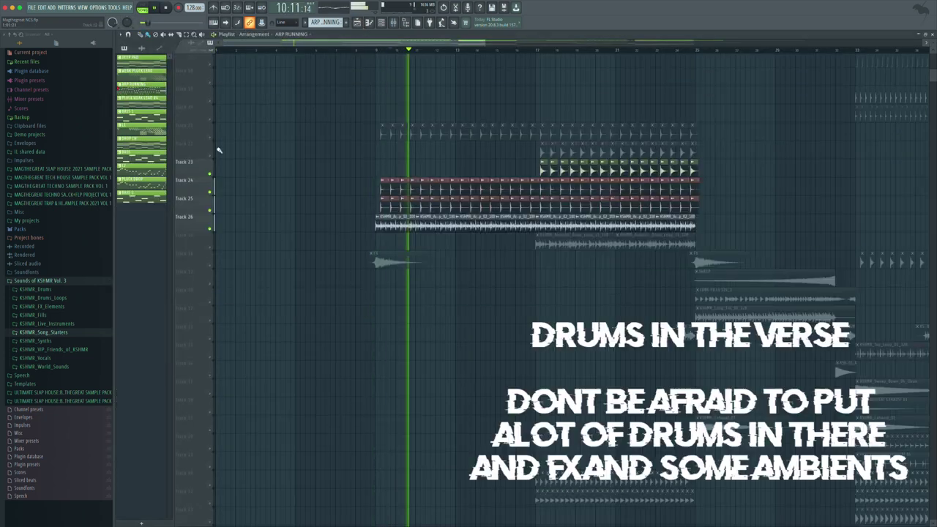
Step: Enable tracks 21, 22 and 27 with the other verse drums and play them from the verse's second half
{"action": "left_click", "coordinate": [210, 138]}
{"action": "left_click", "coordinate": [210, 156]}
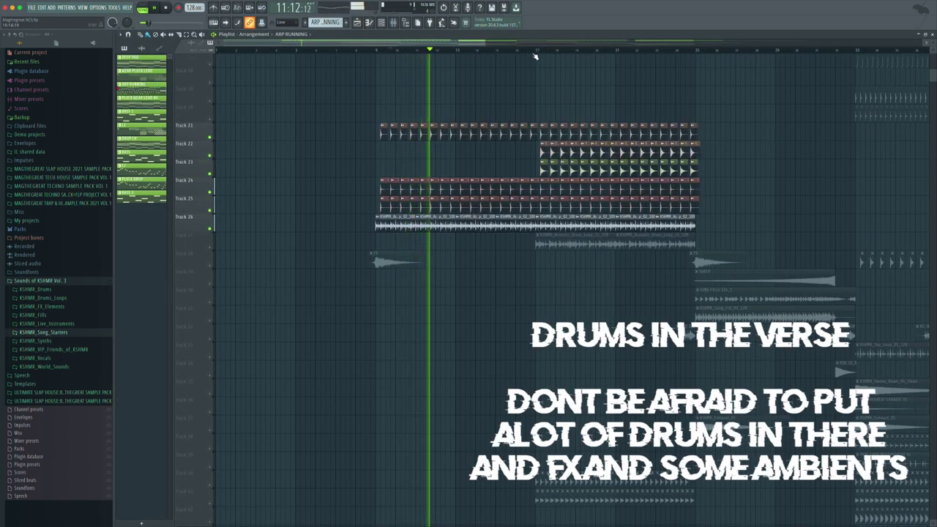
{"action": "left_click", "coordinate": [537, 54]}
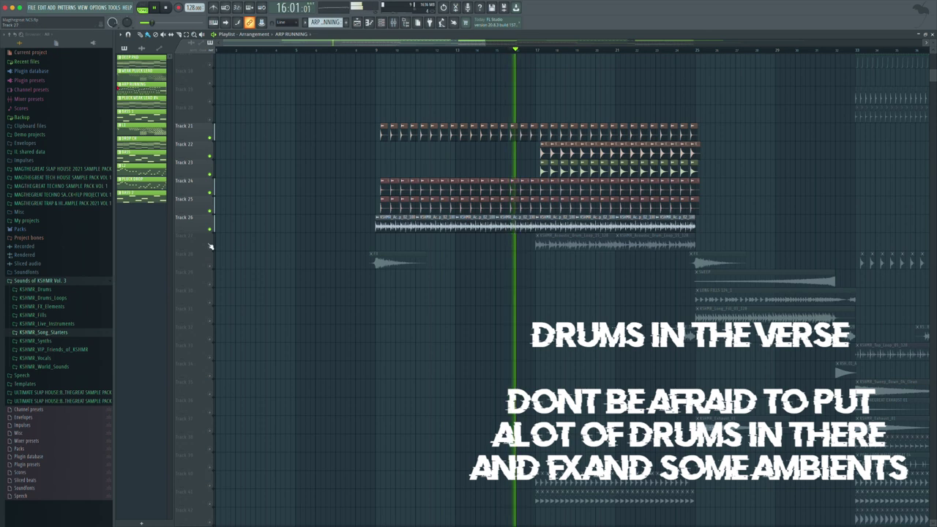
{"action": "left_click", "coordinate": [210, 247]}
Step: Enable percussion tracks 40 and 41 to hear them together with the other verse drums
{"action": "scroll", "coordinate": [469, 435], "scroll_direction": "down", "scroll_amount": 3}
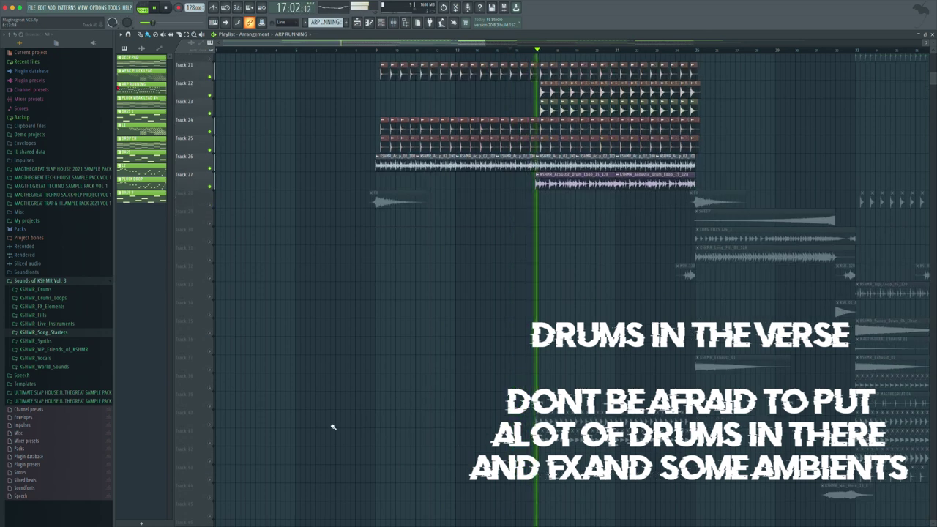
{"action": "left_click", "coordinate": [210, 443]}
{"action": "left_click", "coordinate": [210, 425]}
{"action": "scroll", "coordinate": [209, 432], "scroll_direction": "down", "scroll_amount": 7}
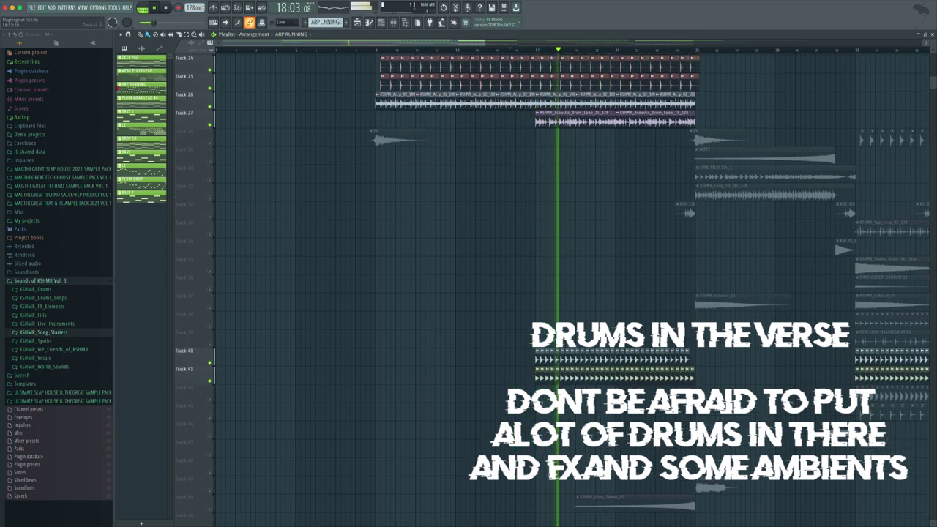
Step: Examine how the enabled drum tracks are laid out across the verse and the rest of the arrangement during playback
{"action": "scroll", "coordinate": [196, 375], "scroll_direction": "up", "scroll_amount": 4}
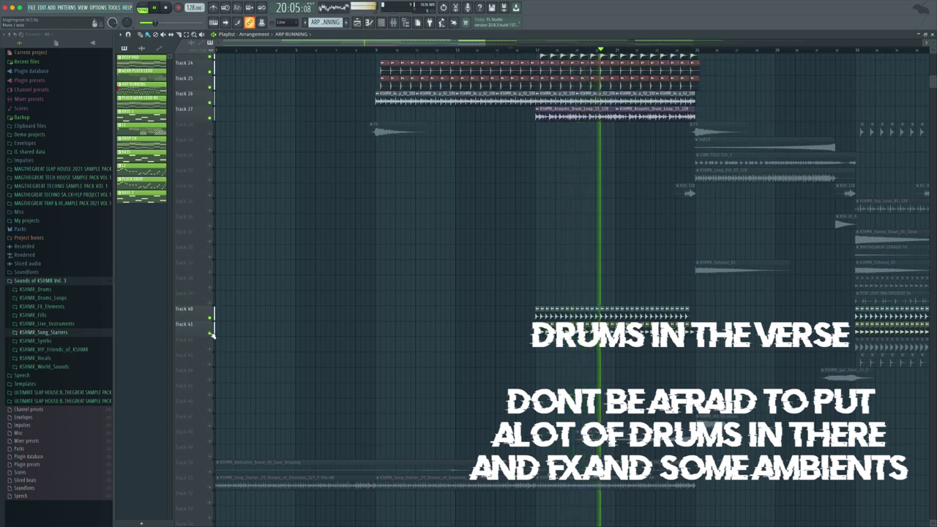
{"action": "scroll", "coordinate": [407, 432], "scroll_direction": "up", "scroll_amount": 5}
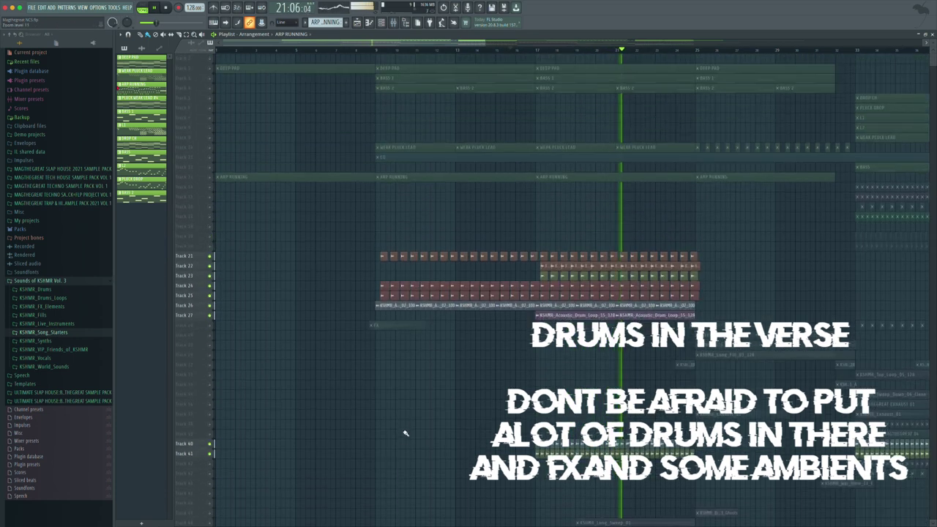
{"action": "scroll", "coordinate": [399, 440], "scroll_direction": "down", "scroll_amount": 10}
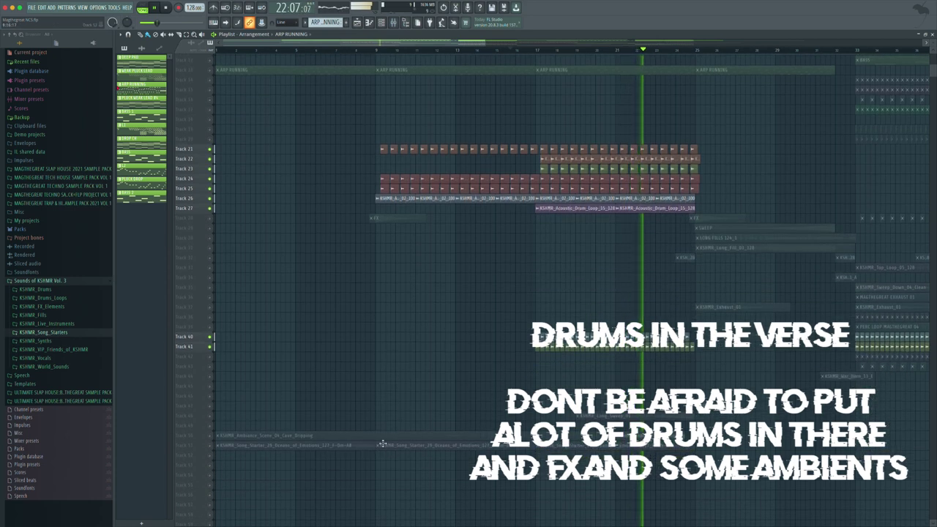
{"action": "scroll", "coordinate": [380, 258], "scroll_direction": "right", "scroll_amount": 5}
{"action": "scroll", "coordinate": [378, 274], "scroll_direction": "down", "scroll_amount": 4}
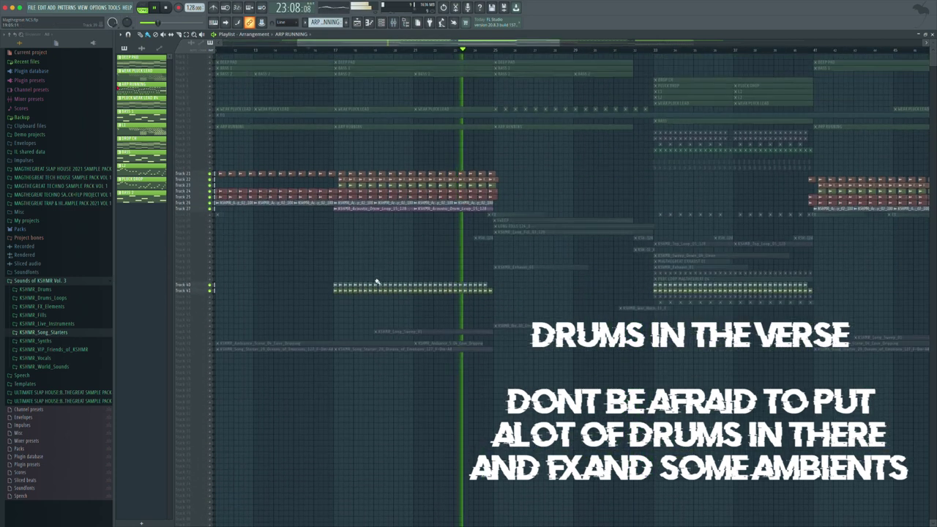
{"action": "scroll", "coordinate": [237, 286], "scroll_direction": "left", "scroll_amount": 5}
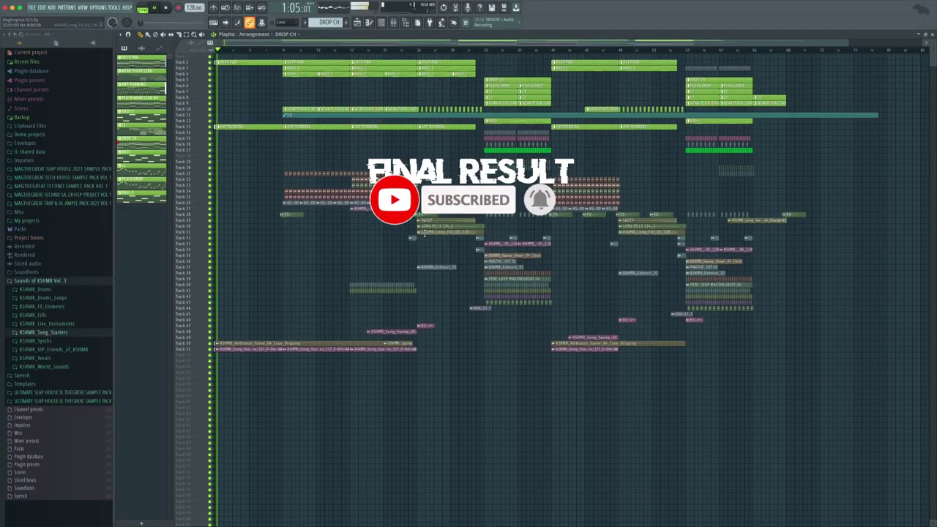
Step: Play the complete arrangement from the start with all tracks enabled and look over its clips across every track
{"action": "scroll", "coordinate": [424, 232], "scroll_direction": "up", "scroll_amount": 5}
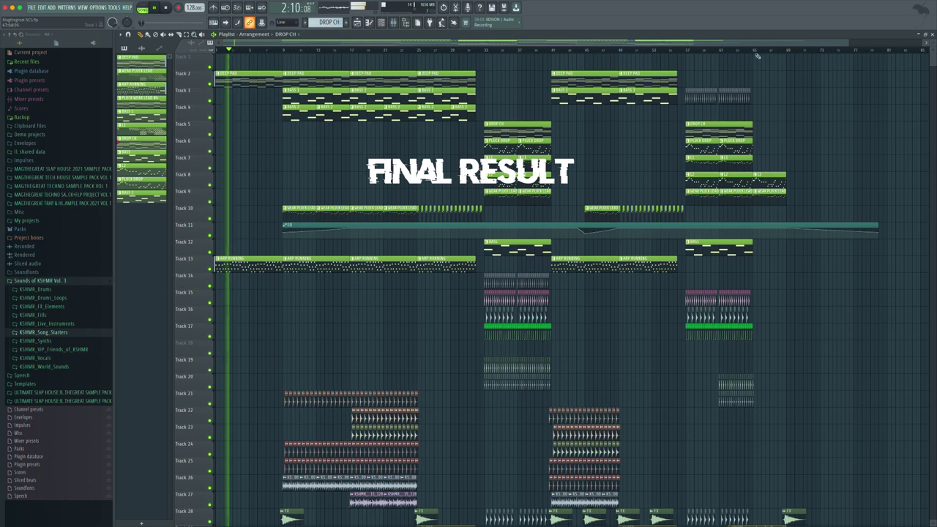
{"action": "left_click_drag", "start_coordinate": [844, 44], "coordinate": [851, 44]}
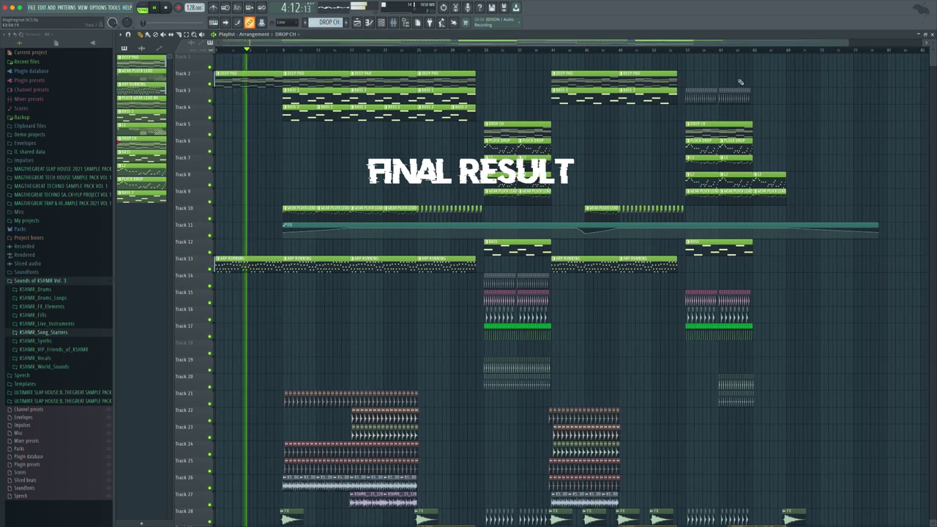
{"action": "scroll", "coordinate": [723, 217], "scroll_direction": "down", "scroll_amount": 3}
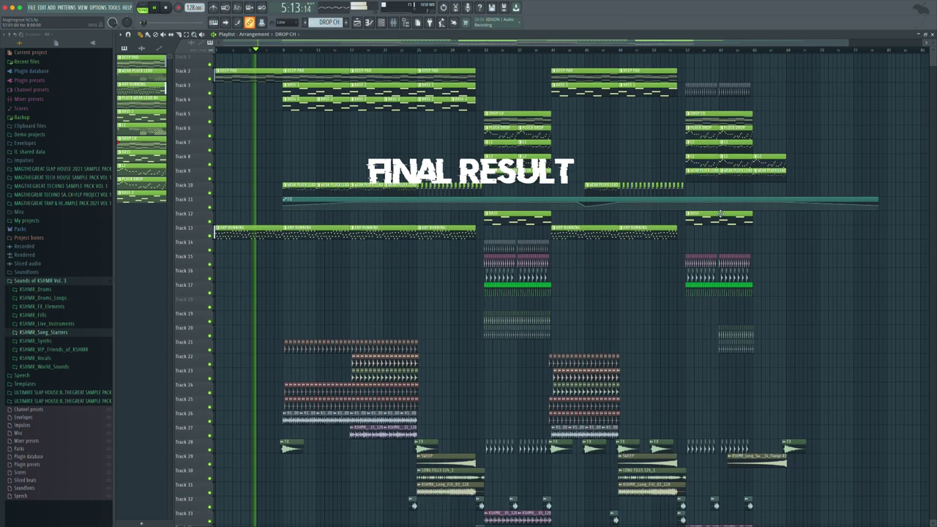
{"action": "scroll", "coordinate": [711, 214], "scroll_direction": "down", "scroll_amount": 4}
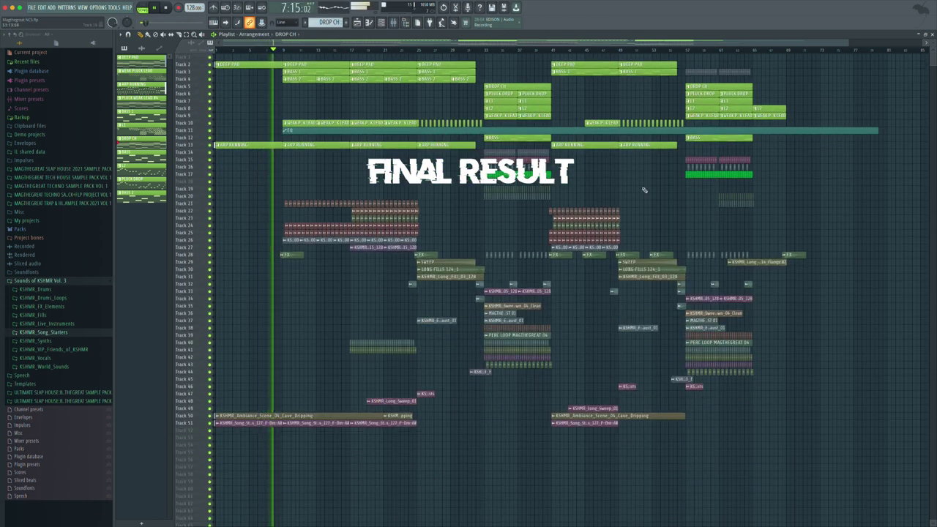
{"action": "scroll", "coordinate": [642, 188], "scroll_direction": "down", "scroll_amount": 3}
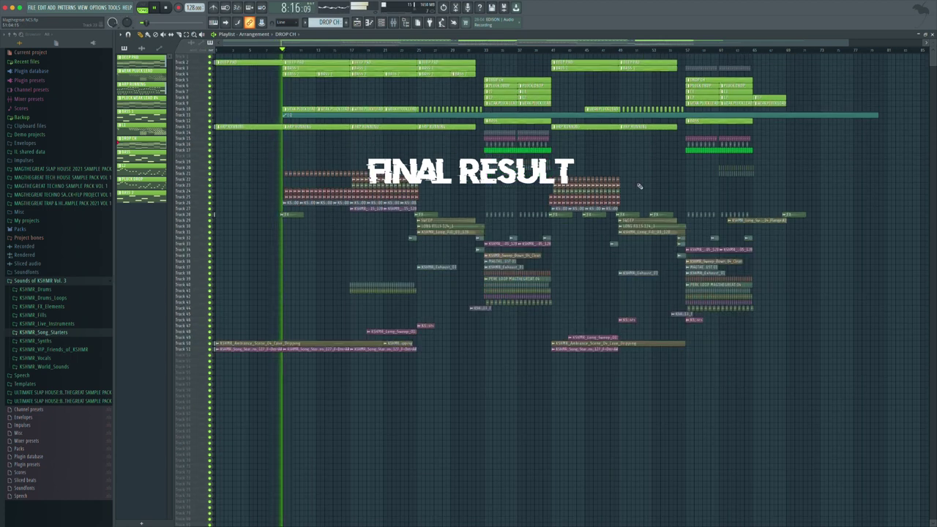